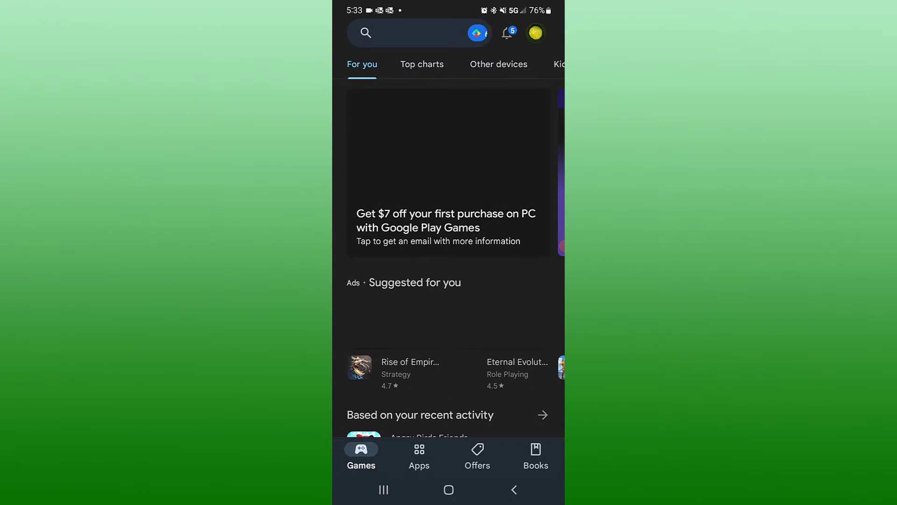
Search the Play Store for 'samsung flow' and confirm the listing shows Installed
left_click(421, 32)
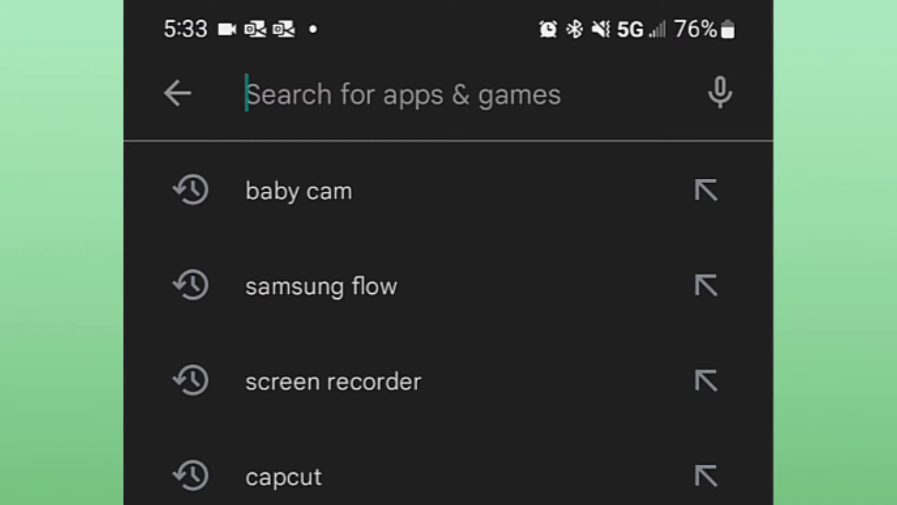
type("samsung flow")
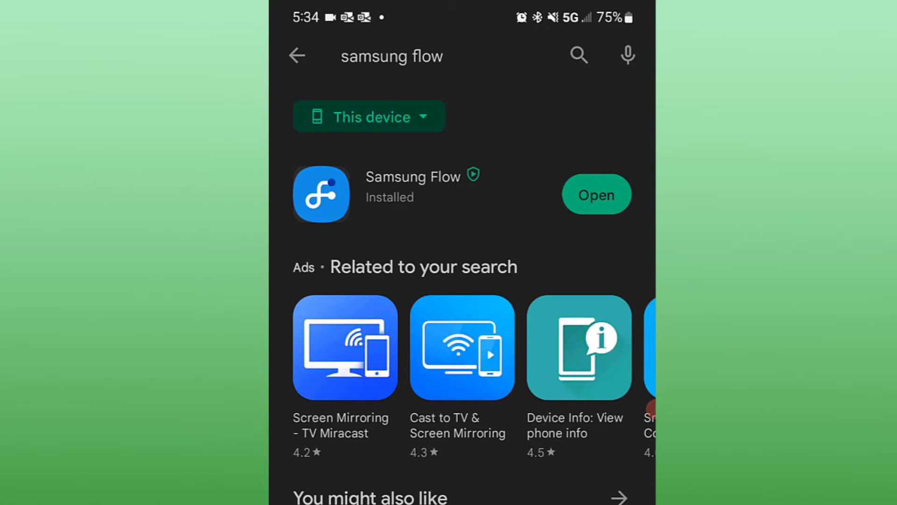
Launch Samsung Flow on the phone from its Play Store listing to the welcome screen
left_click(596, 194)
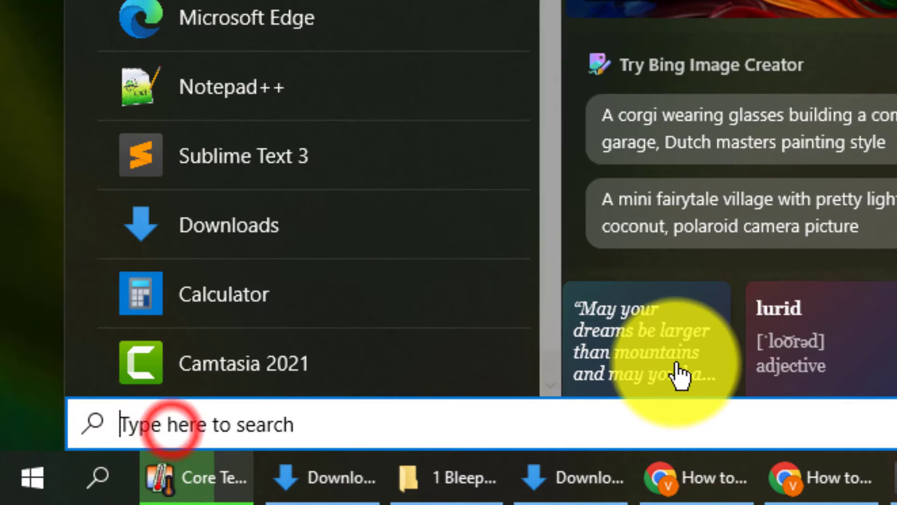
type("st")
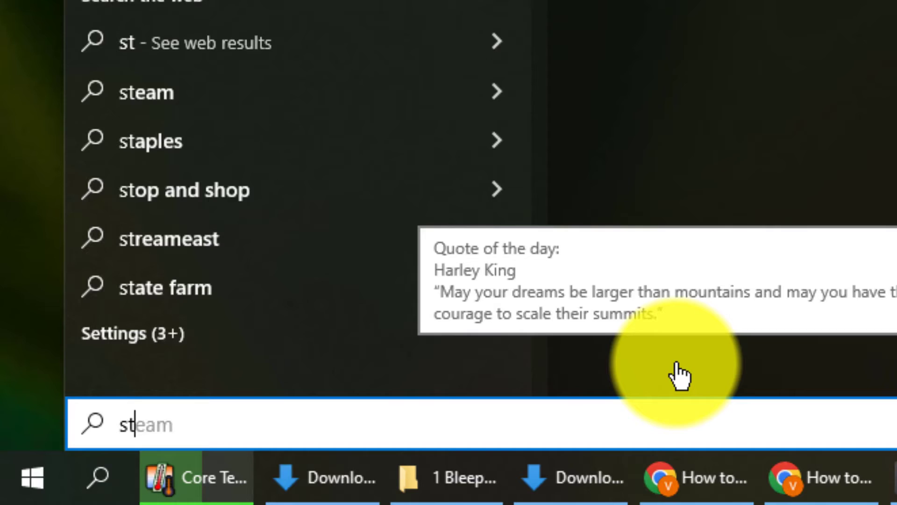
type("ore")
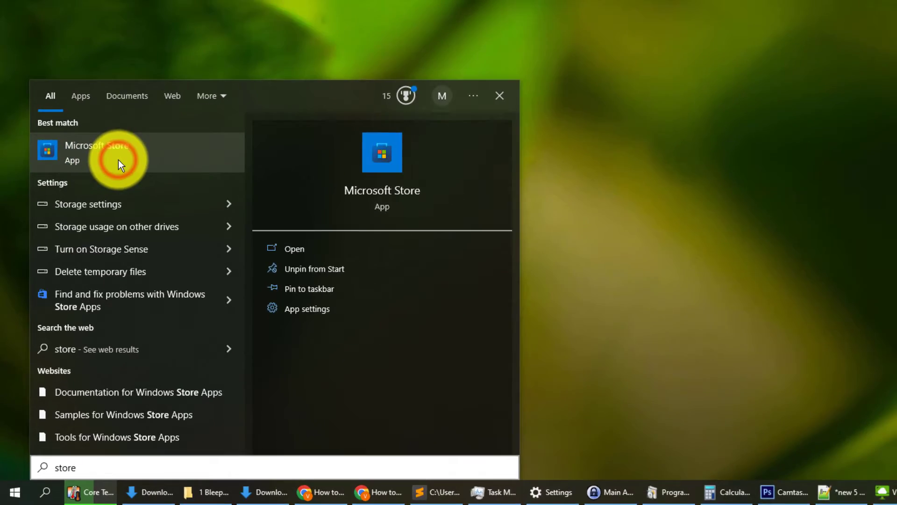
Find 'samsung flow' in Microsoft Store, get it, and open it to the welcome screen
left_click(135, 109)
left_click(240, 21)
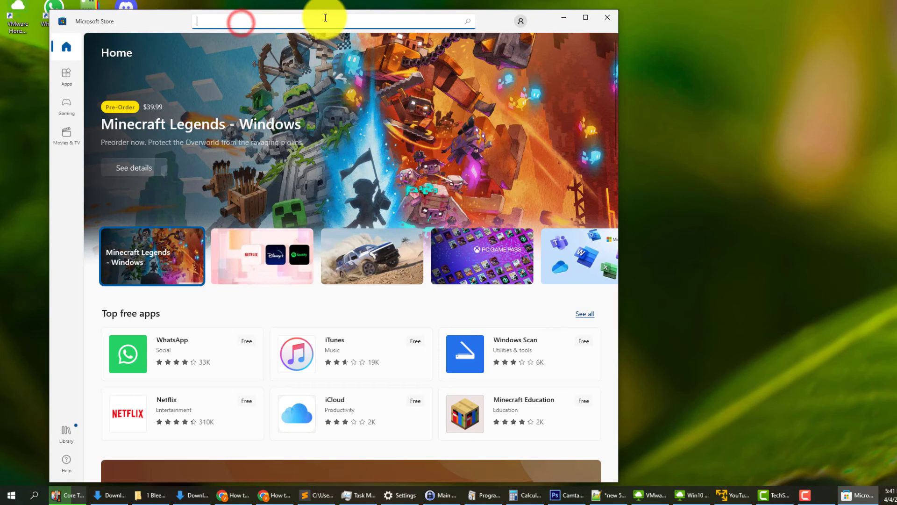
type("sa")
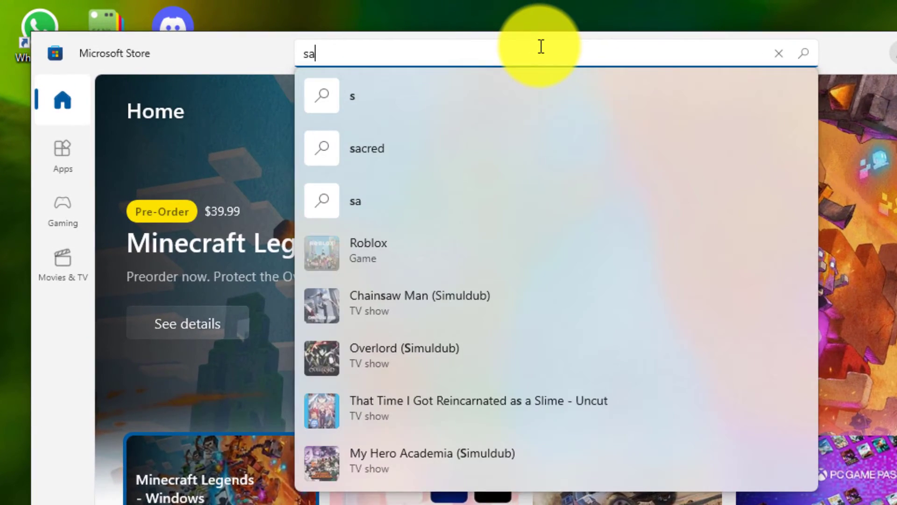
type("msung f")
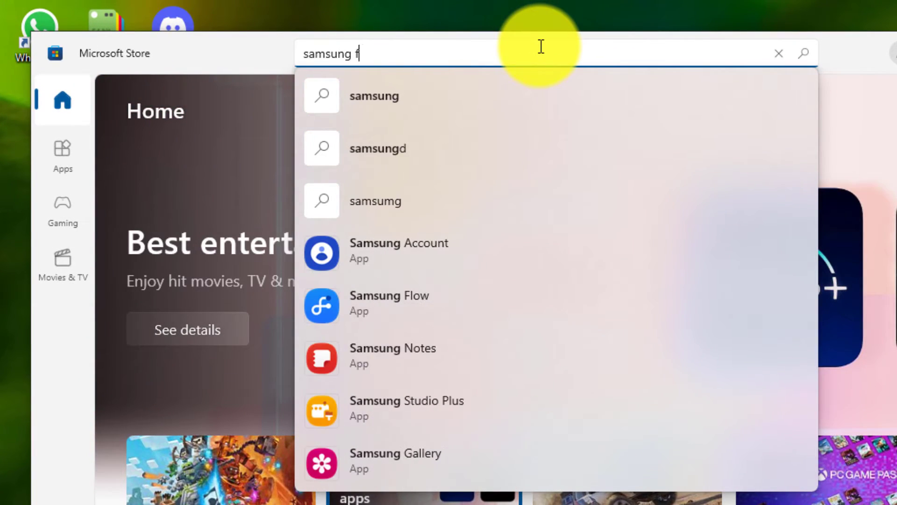
type("low")
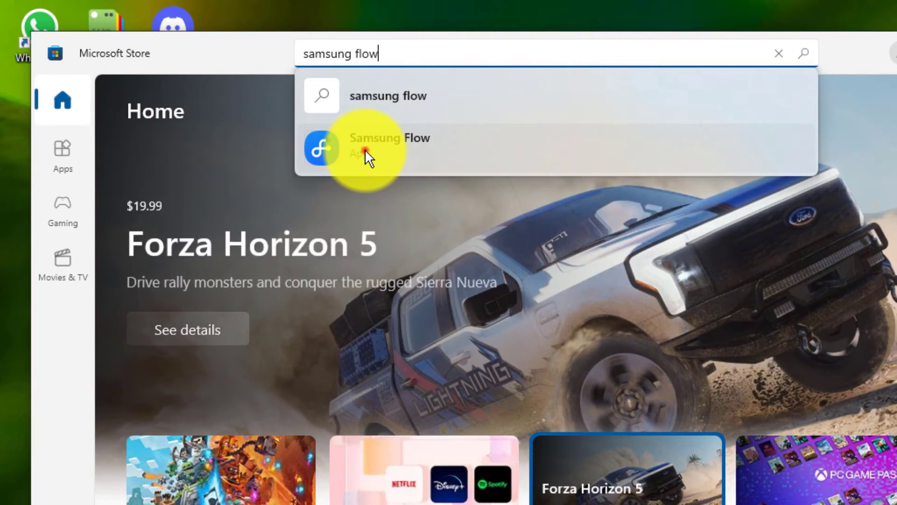
left_click(365, 149)
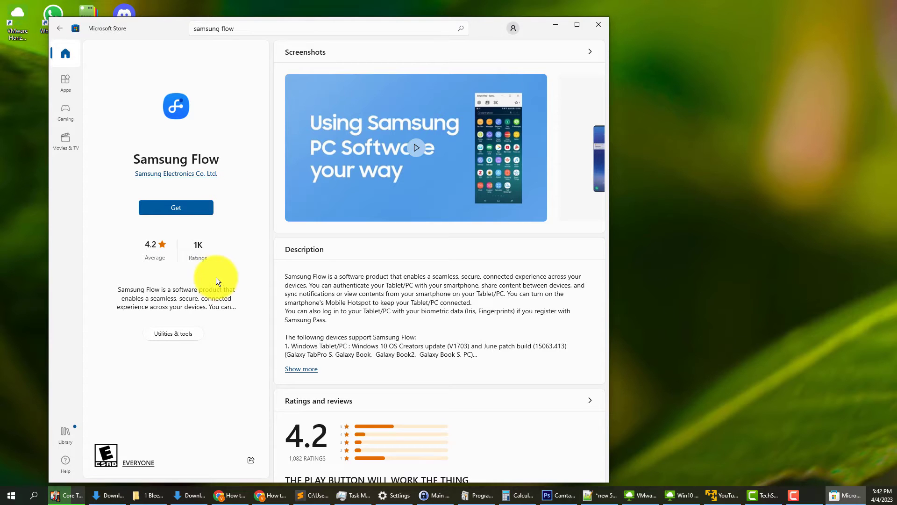
left_click(194, 213)
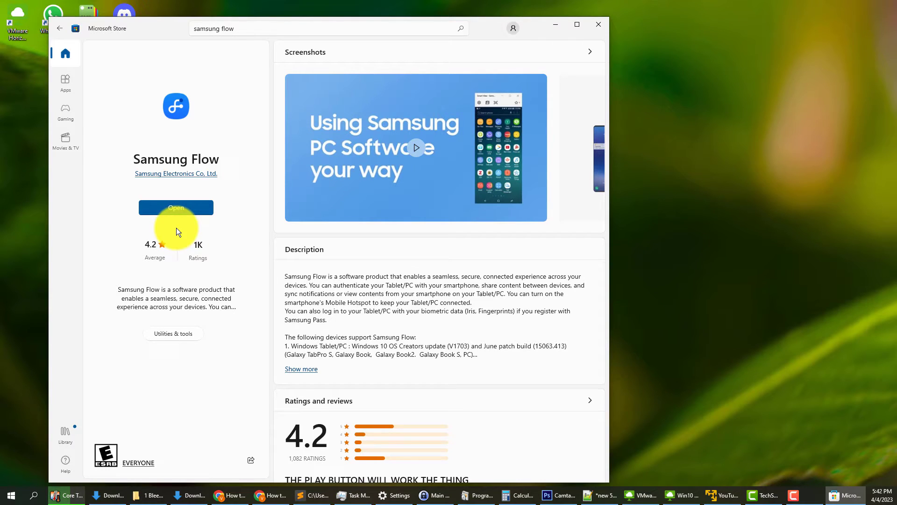
left_click(189, 208)
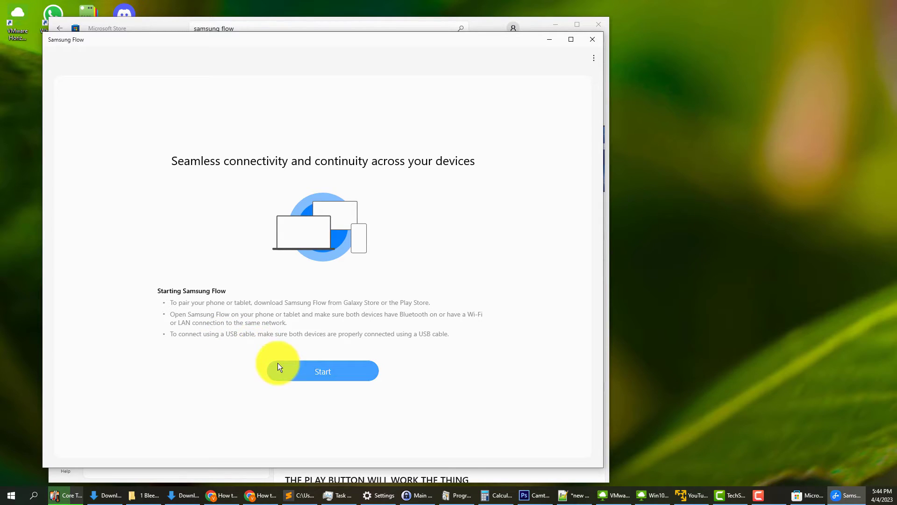
left_click(290, 369)
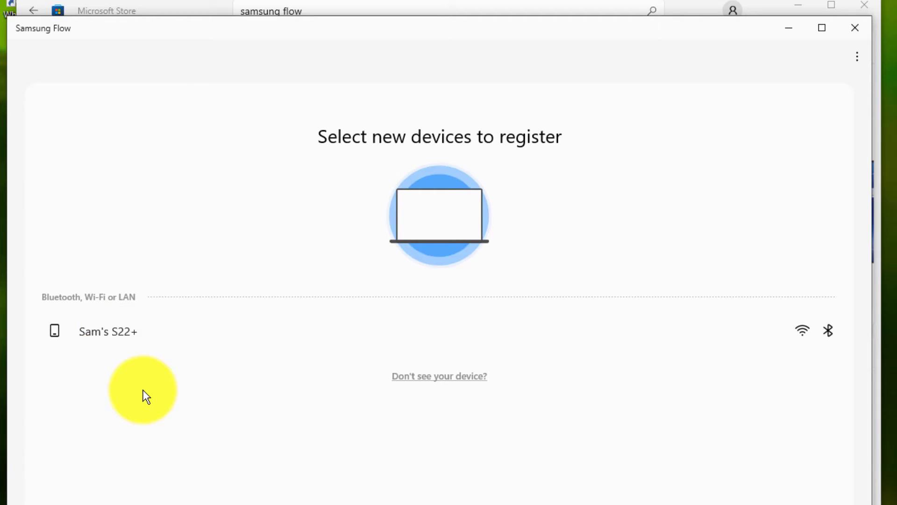
left_click(116, 331)
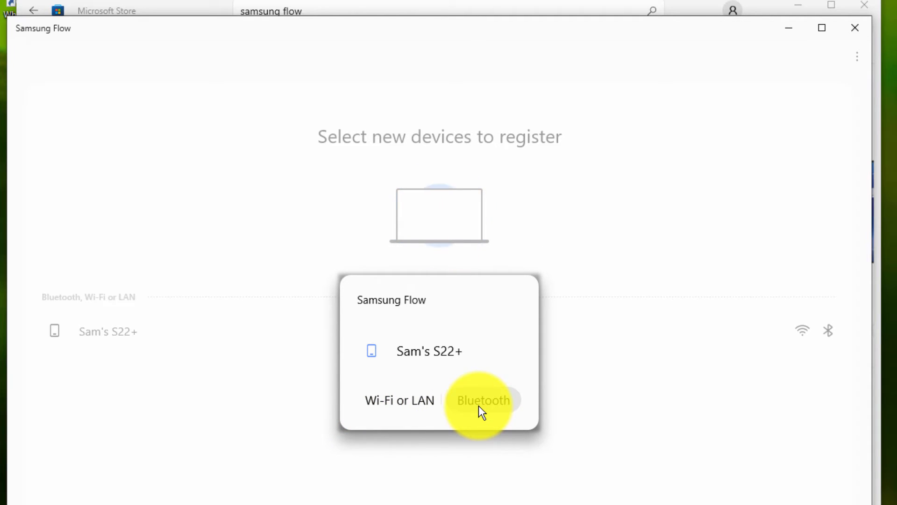
left_click(404, 402)
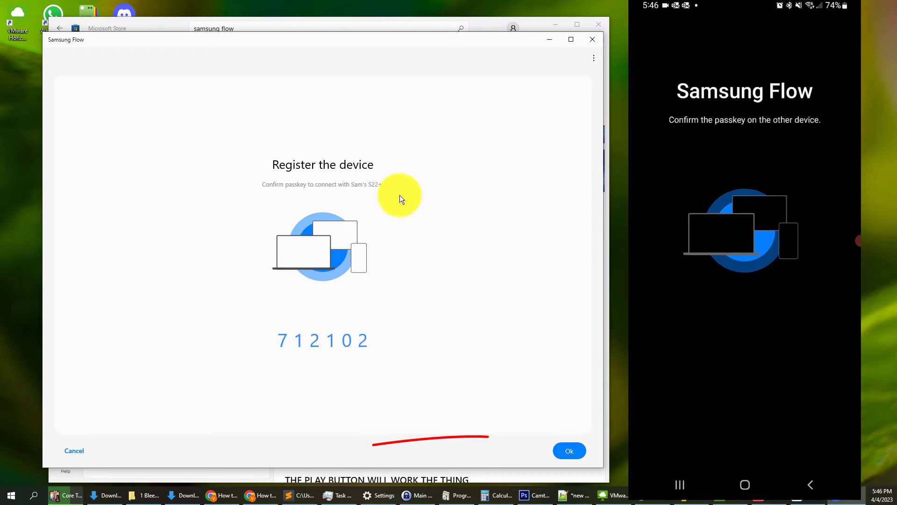
Confirm the matching passkey 712102 on the PC to complete pairing
left_click(569, 455)
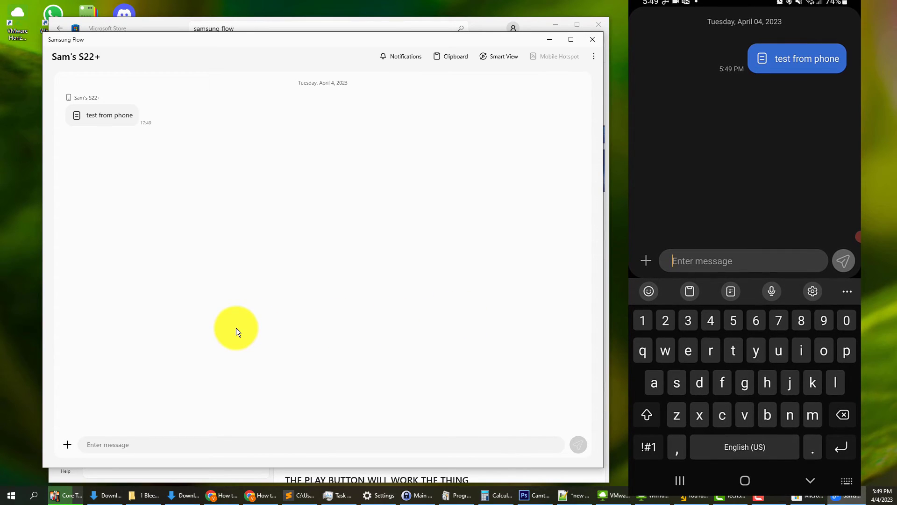
Send the message 'test from PC' from the PC to the phone
left_click(180, 440)
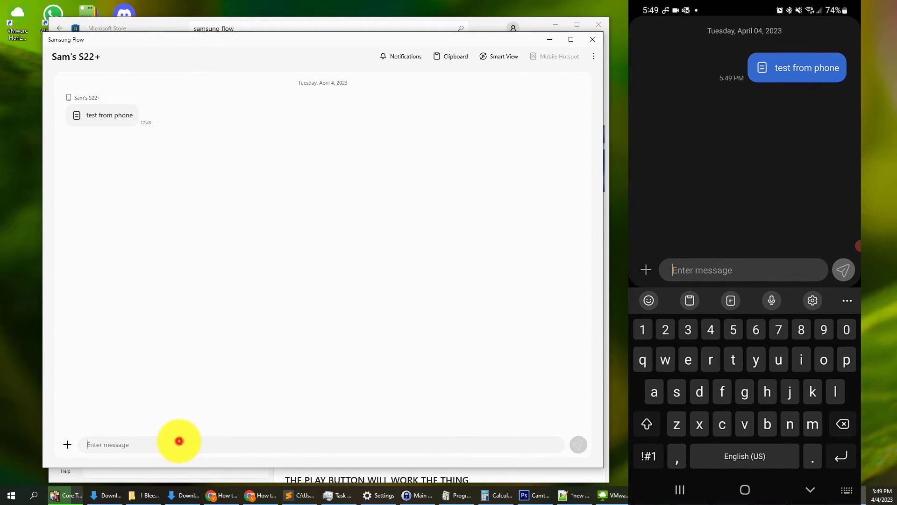
type("test")
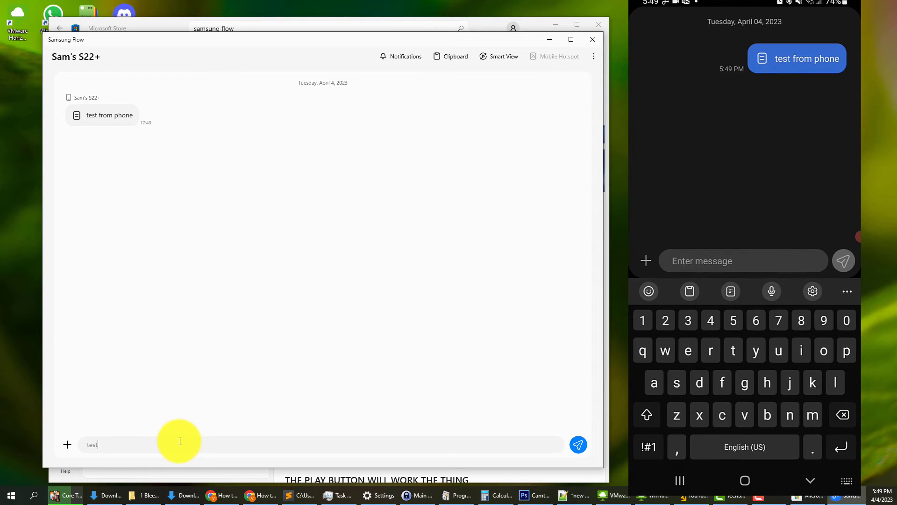
type(" from P")
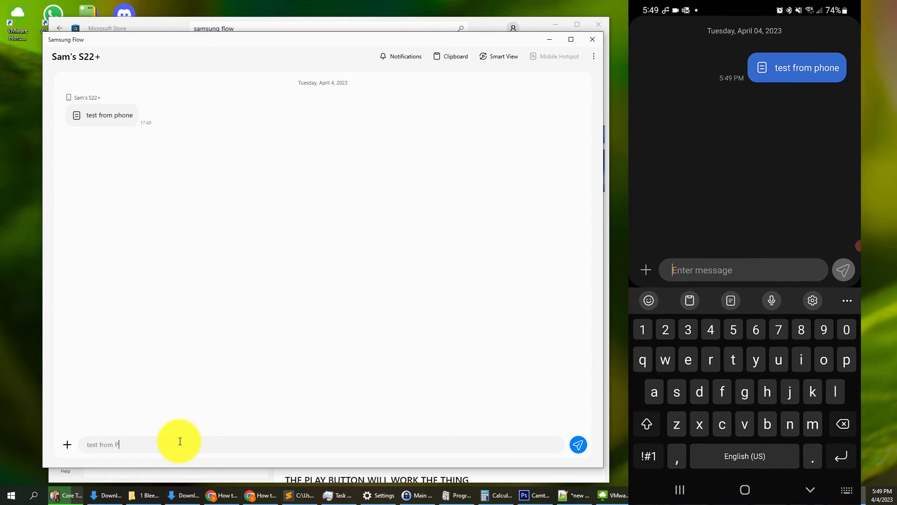
type("C")
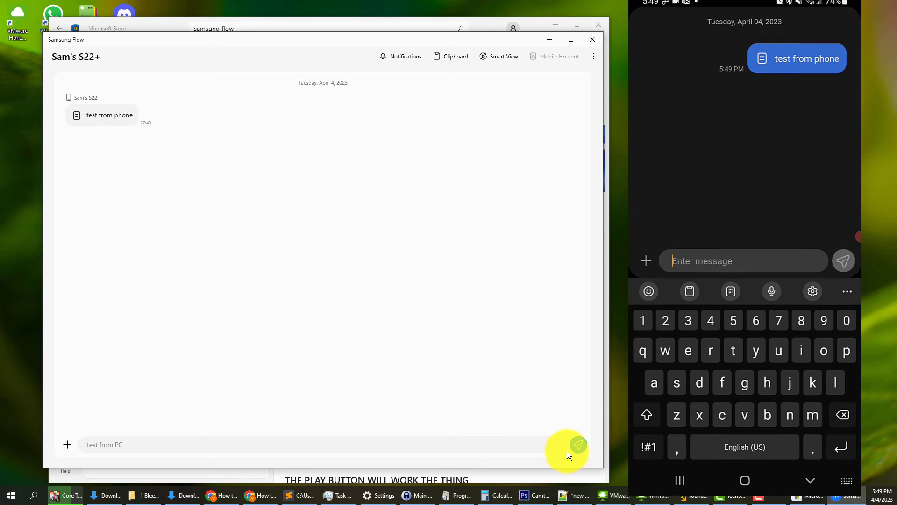
left_click(574, 448)
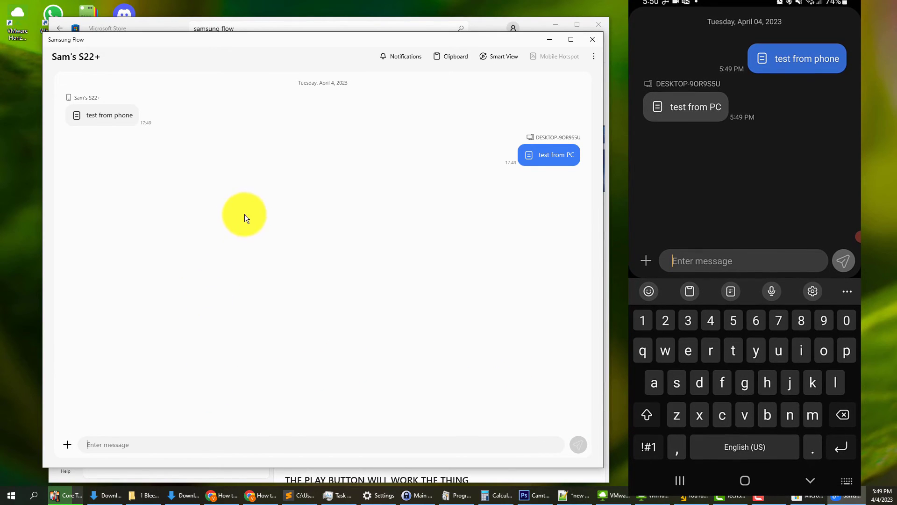
left_click(248, 212)
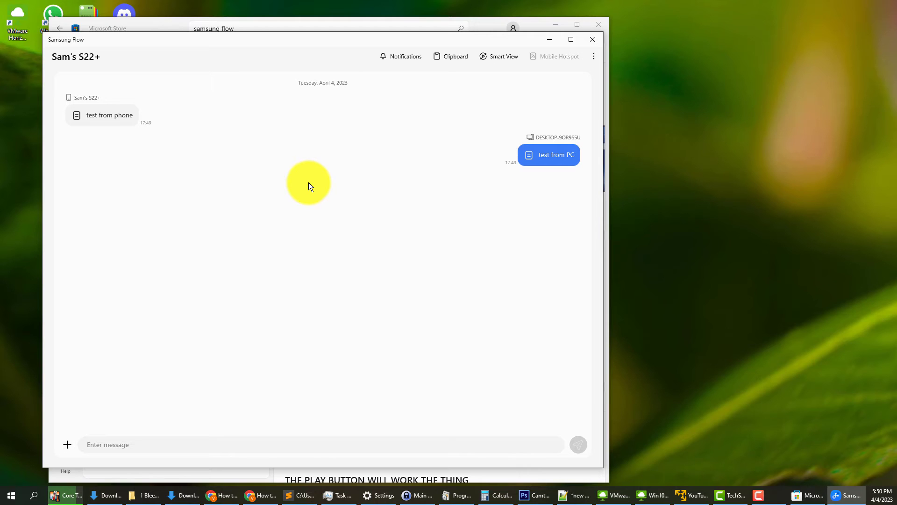
left_click(357, 155)
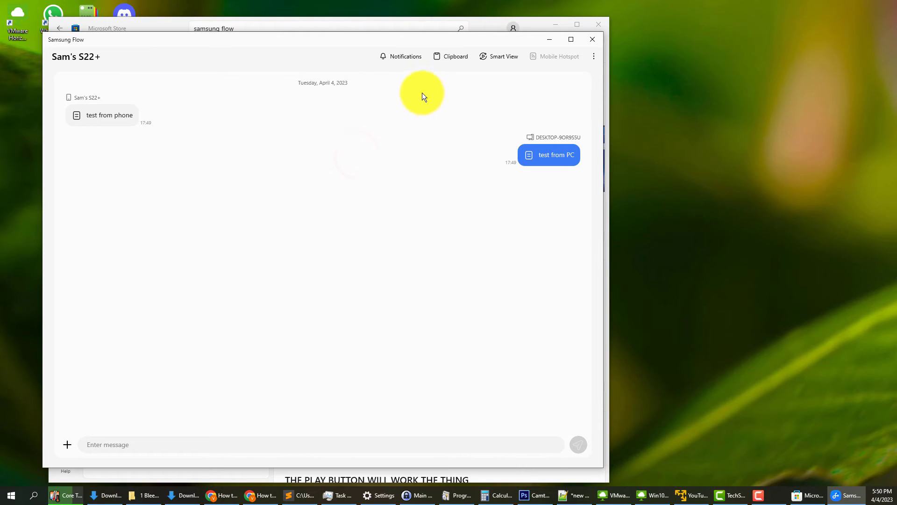
left_click(403, 62)
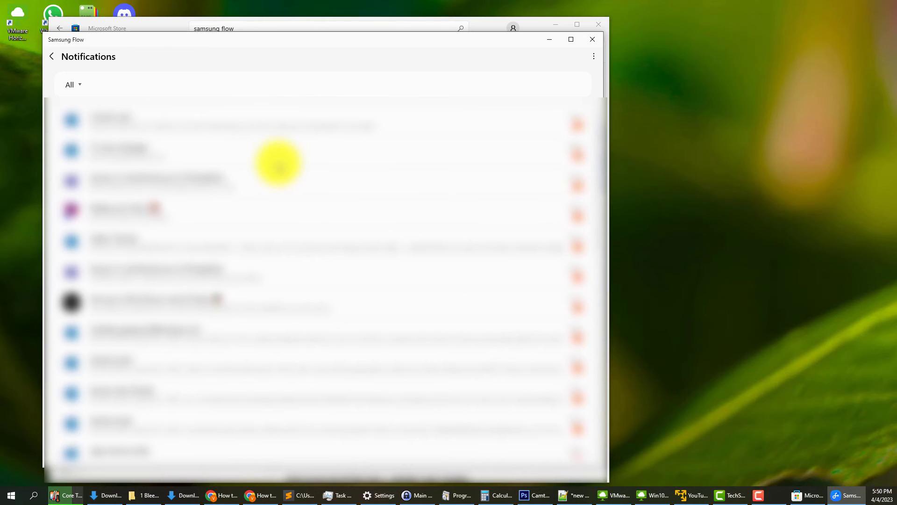
scroll(278, 164, "down", 2)
scroll(278, 164, "down", 2)
scroll(278, 165, "down", 2)
scroll(278, 164, "down", 2)
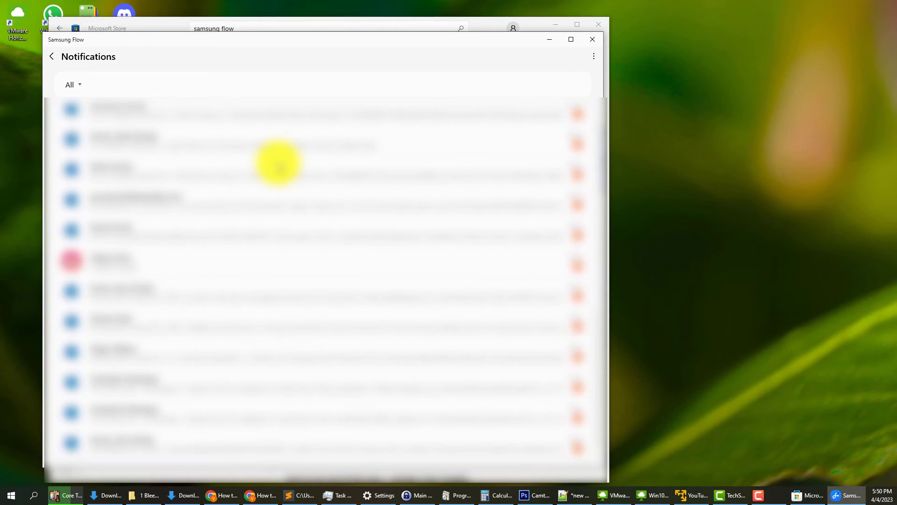
left_click(52, 57)
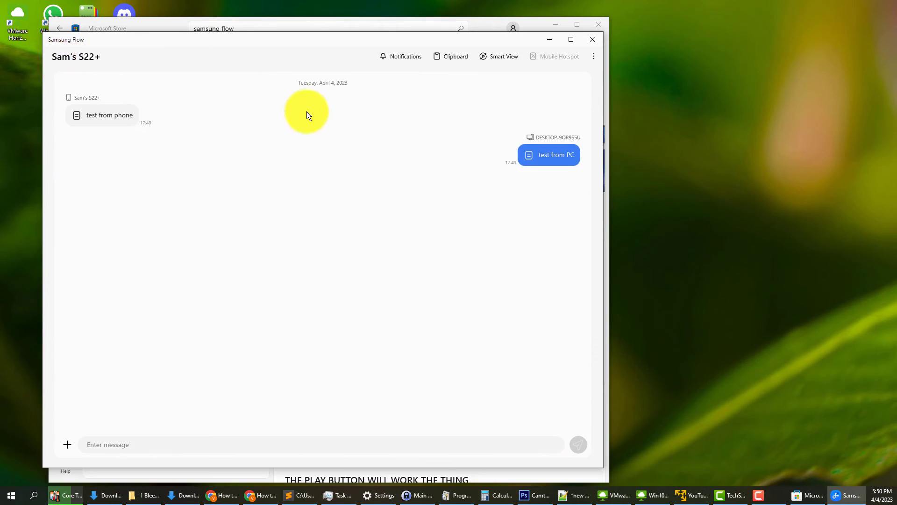
left_click(449, 57)
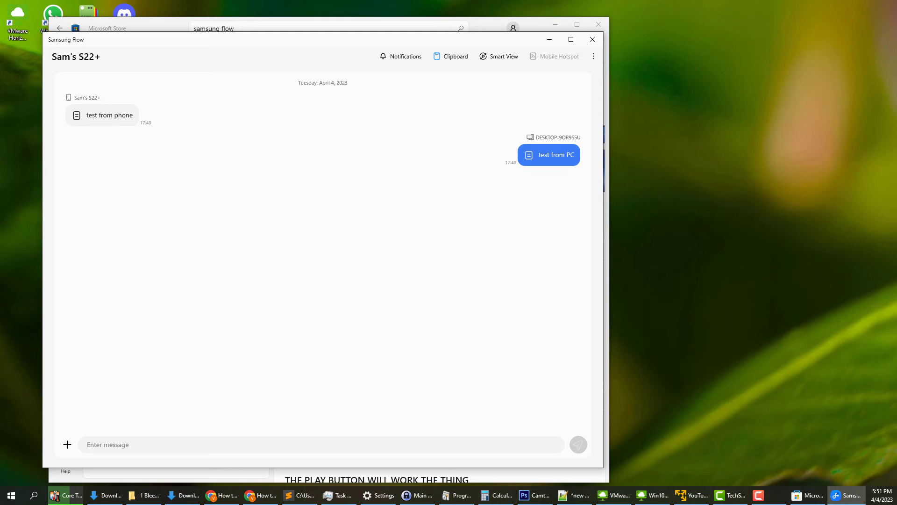
left_click(500, 85)
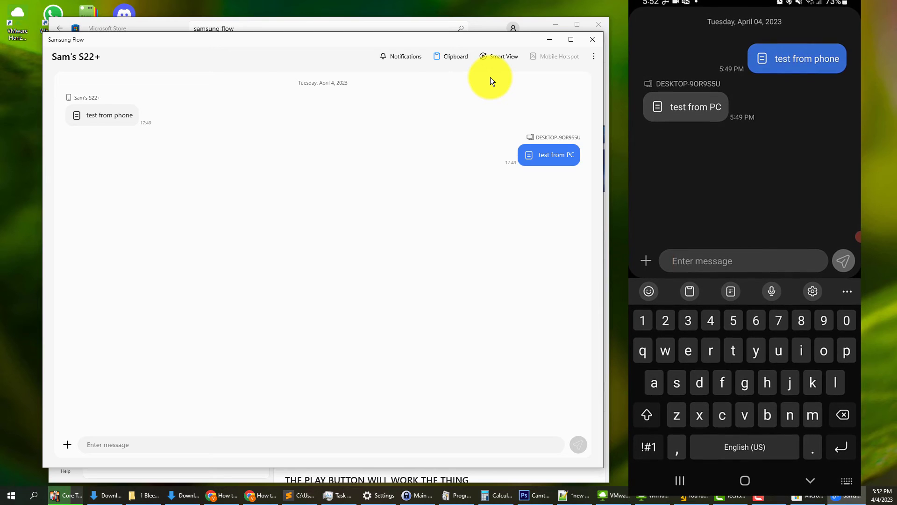
Start Smart View mirroring of the phone screen on the PC
left_click(491, 62)
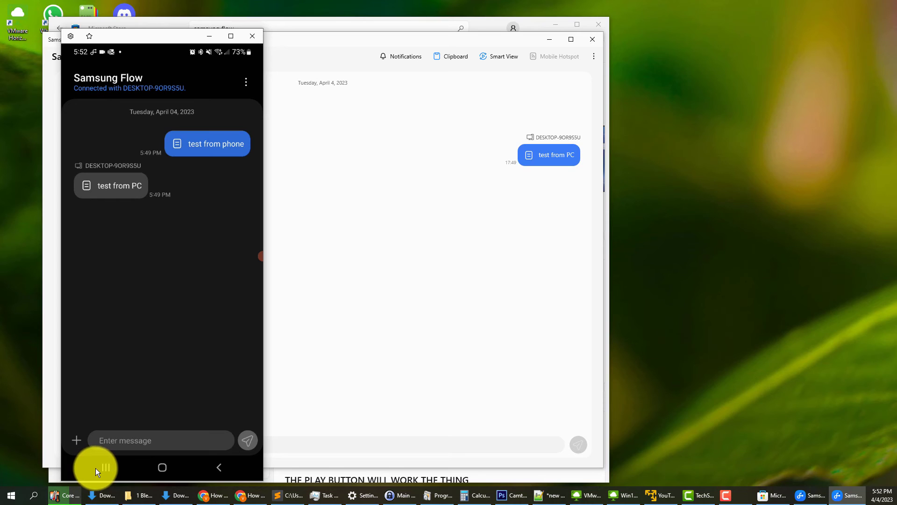
Open YouTube on the mirrored phone, then close all running apps from Recents
left_click(161, 467)
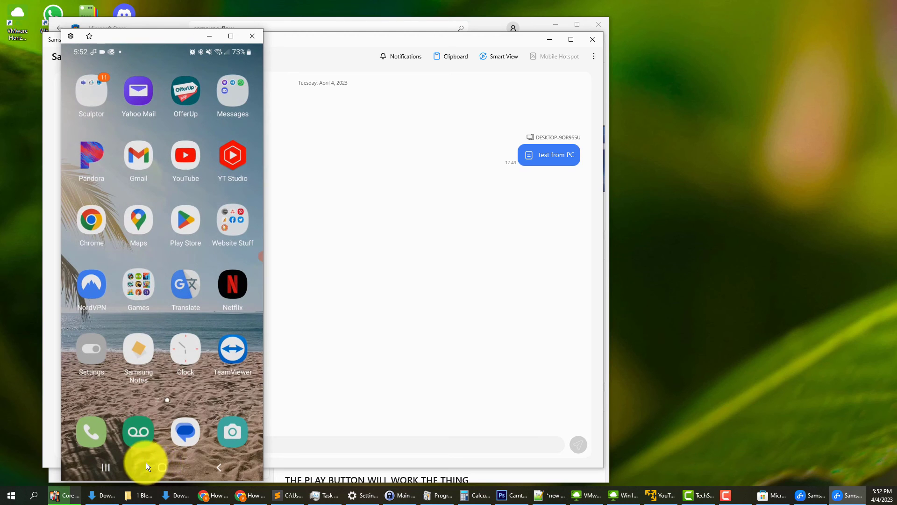
left_click(183, 164)
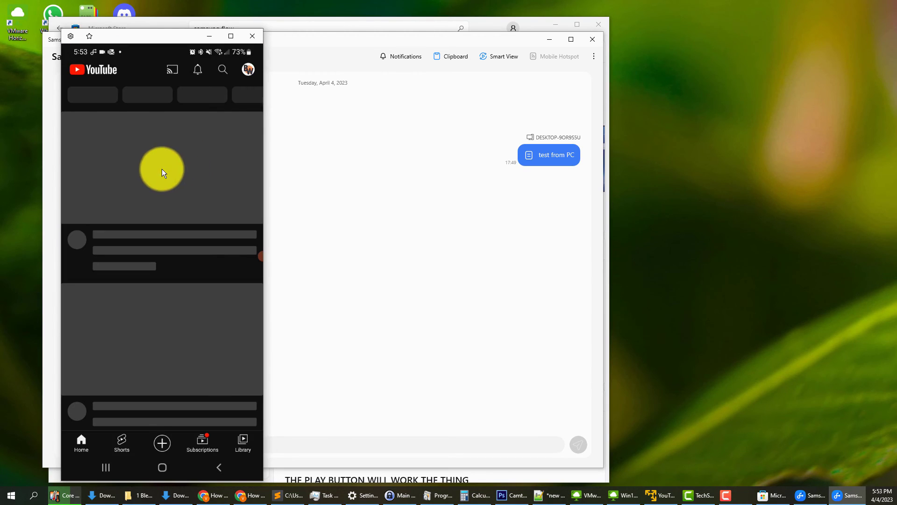
scroll(165, 336, "down", 2)
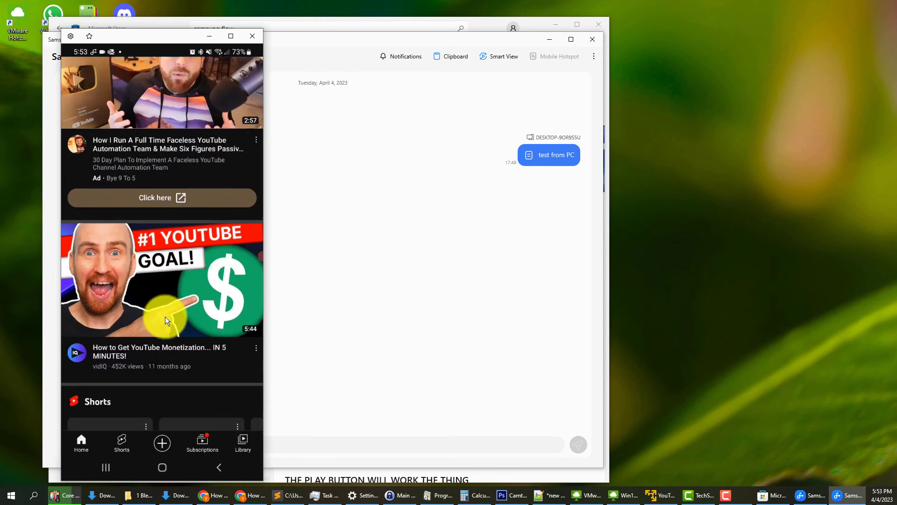
scroll(165, 316, "down", 2)
scroll(165, 310, "down", 2)
scroll(164, 310, "down", 1)
scroll(165, 311, "down", 2)
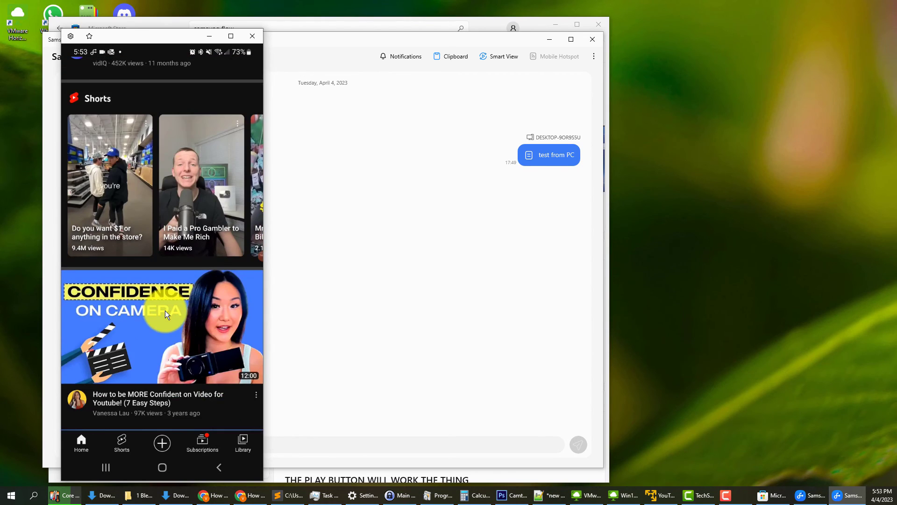
scroll(165, 311, "down", 2)
scroll(165, 310, "down", 2)
scroll(164, 311, "up", 2)
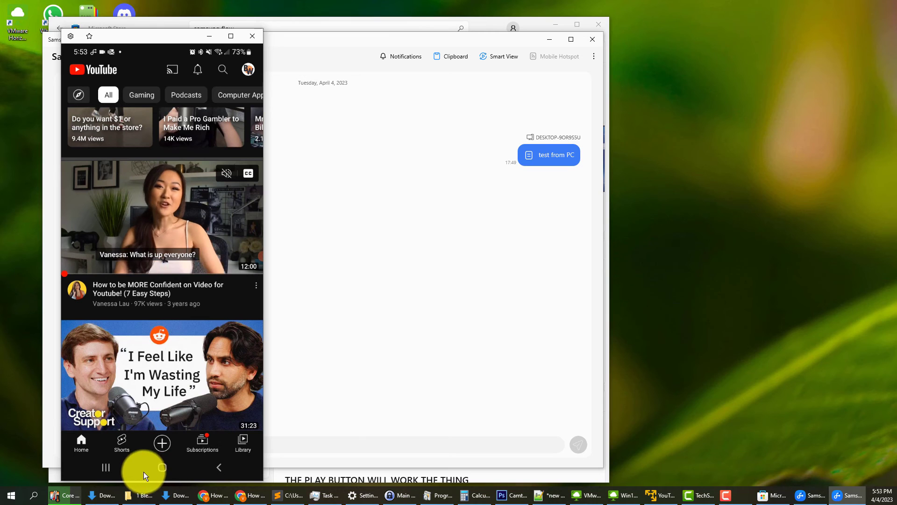
left_click(105, 468)
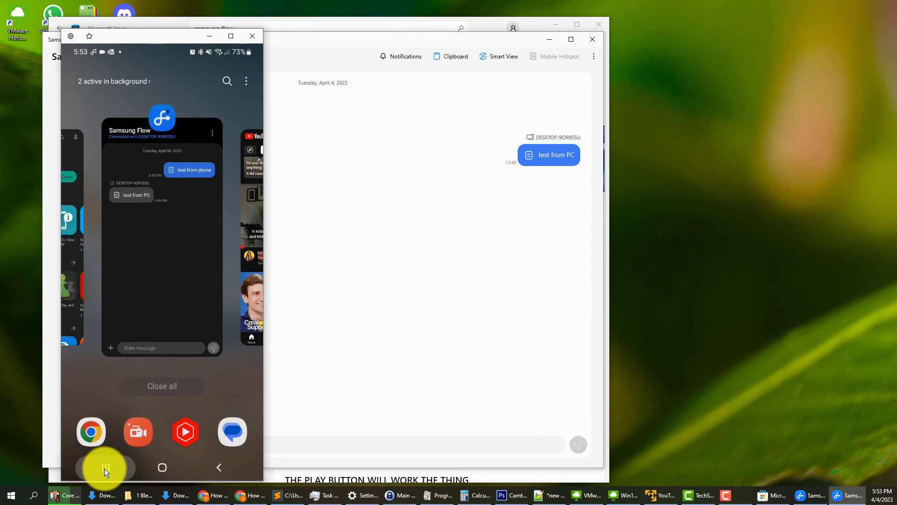
left_click(166, 389)
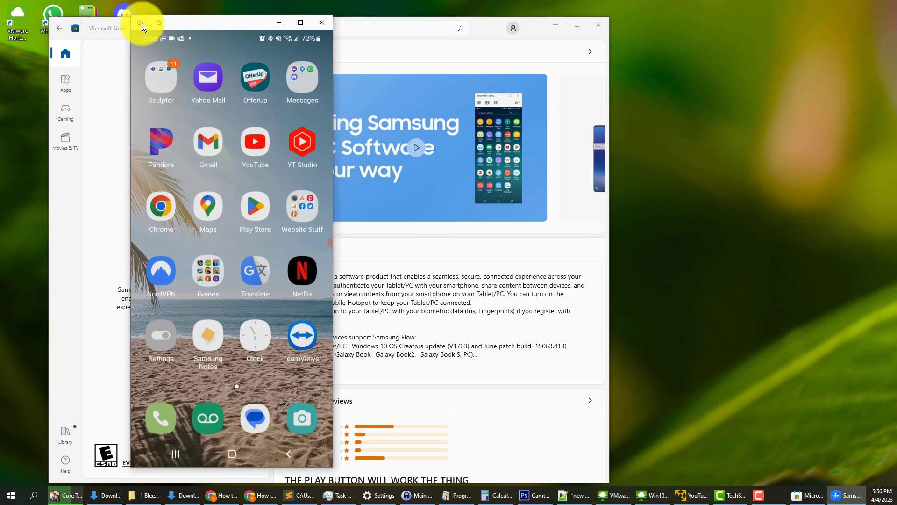
Set the mirroring resolution to High and show the mirrored phone full screen
left_click(143, 23)
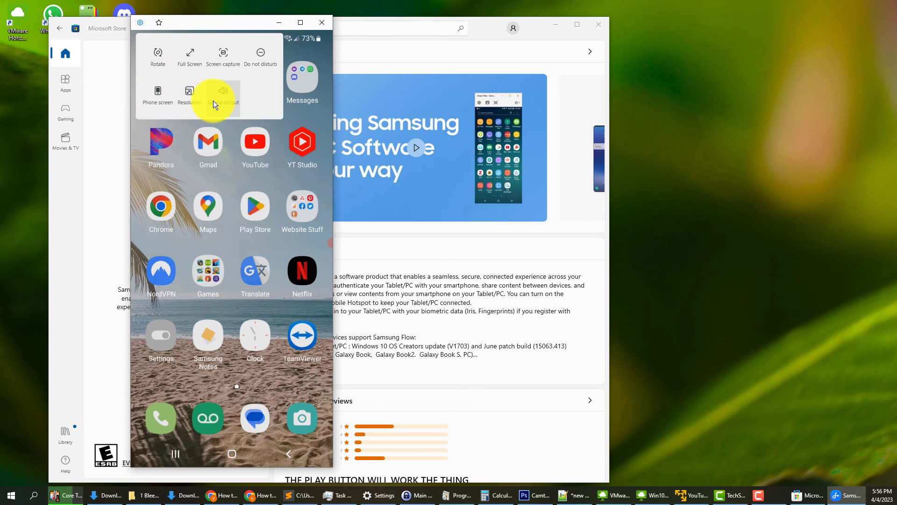
left_click(198, 96)
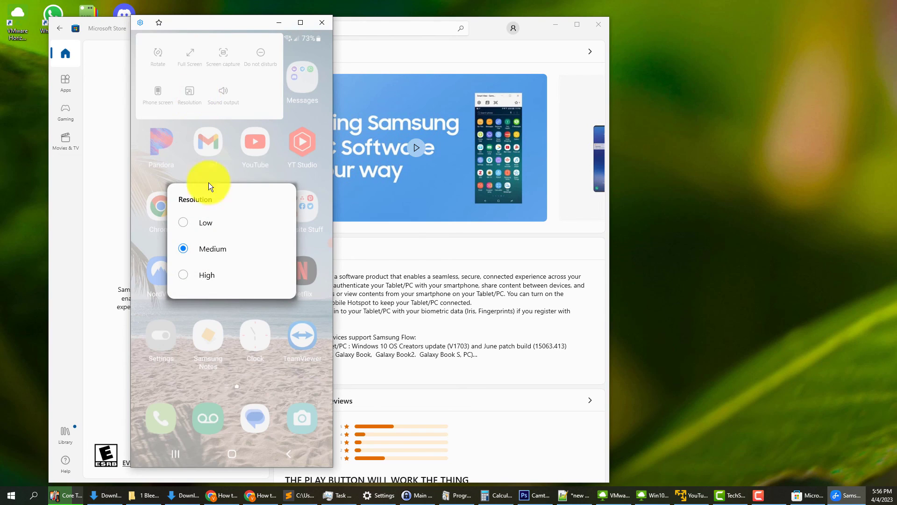
left_click(210, 277)
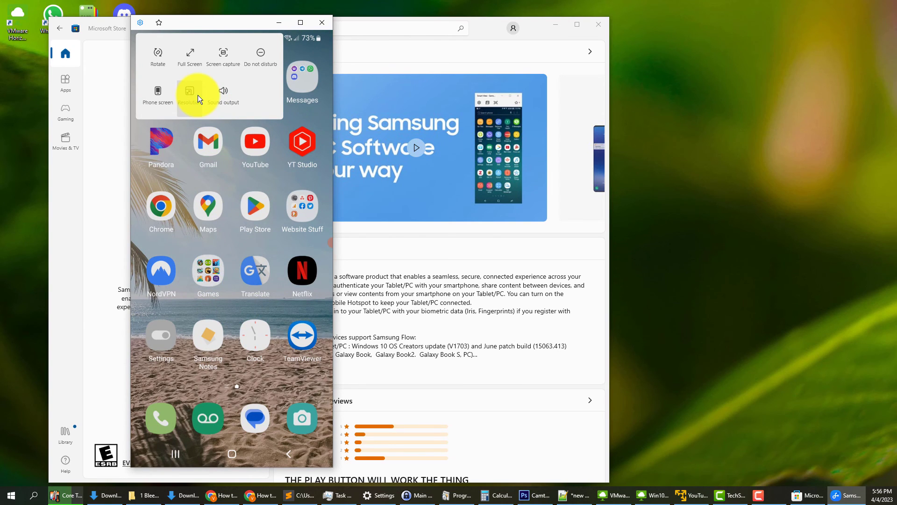
left_click(193, 65)
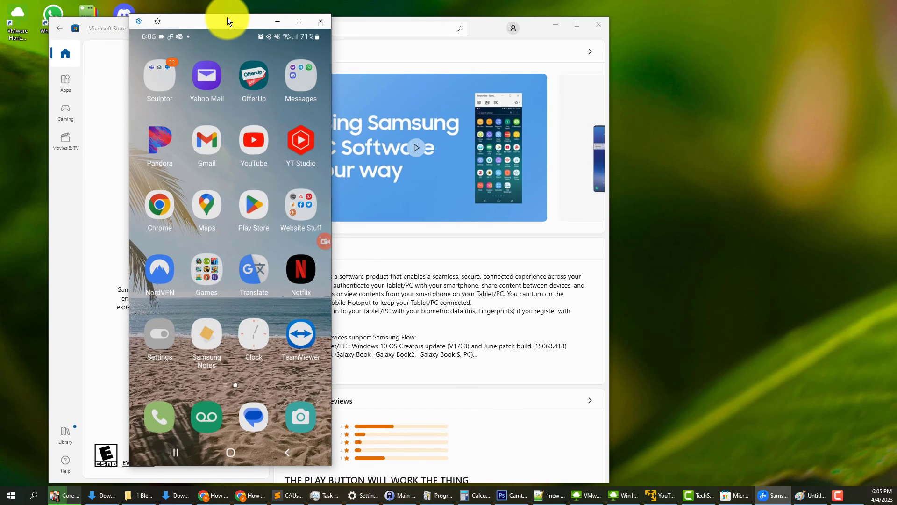
Widen the mirror window to the right, then shrink it from the bottom-right corner
mouse_move(333, 136)
left_mouse_down()
mouse_move(829, 170)
mouse_move(476, 211)
mouse_move(752, 212)
mouse_move(663, 215)
left_mouse_up()
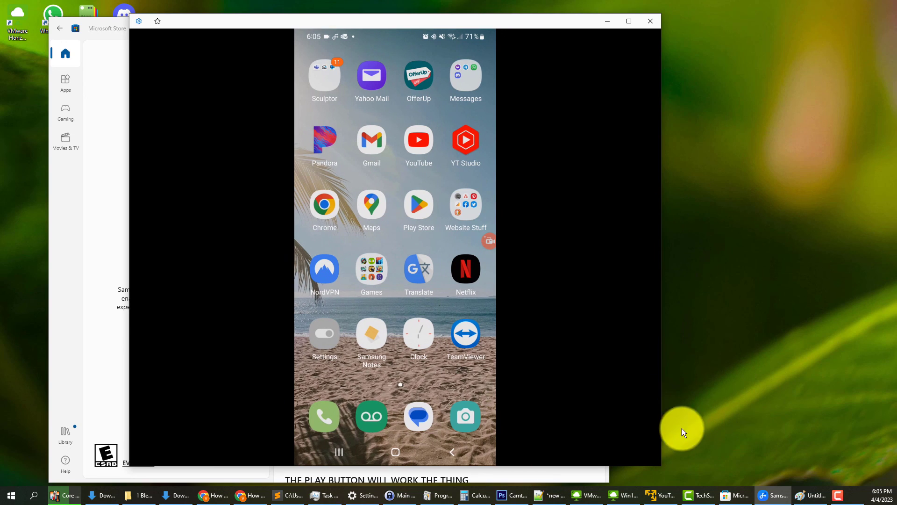
left_click_drag(663, 462, 653, 447)
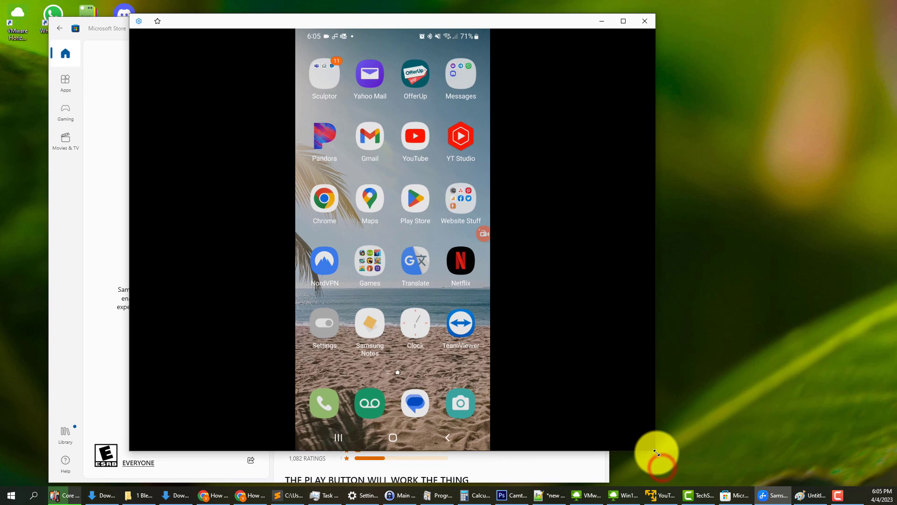